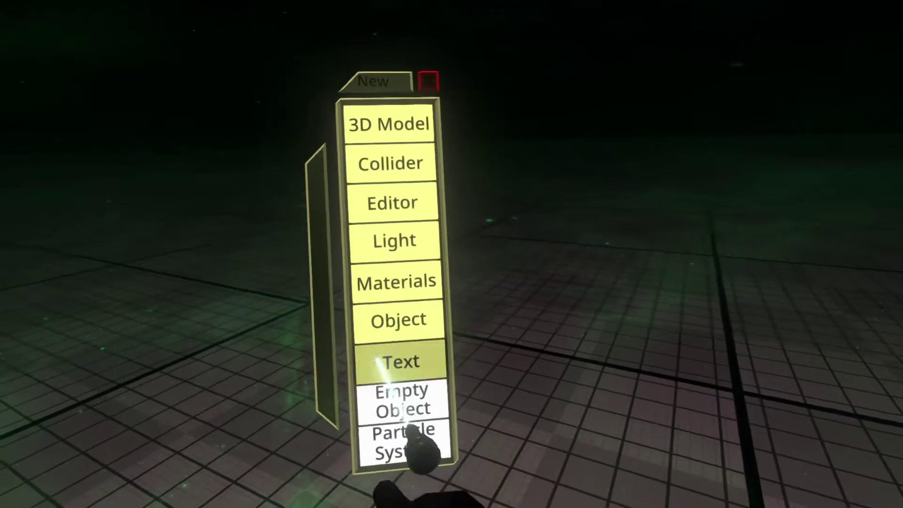
- Create an empty object in the world and attach a MeshRenderer component to it
left_click(402, 399)
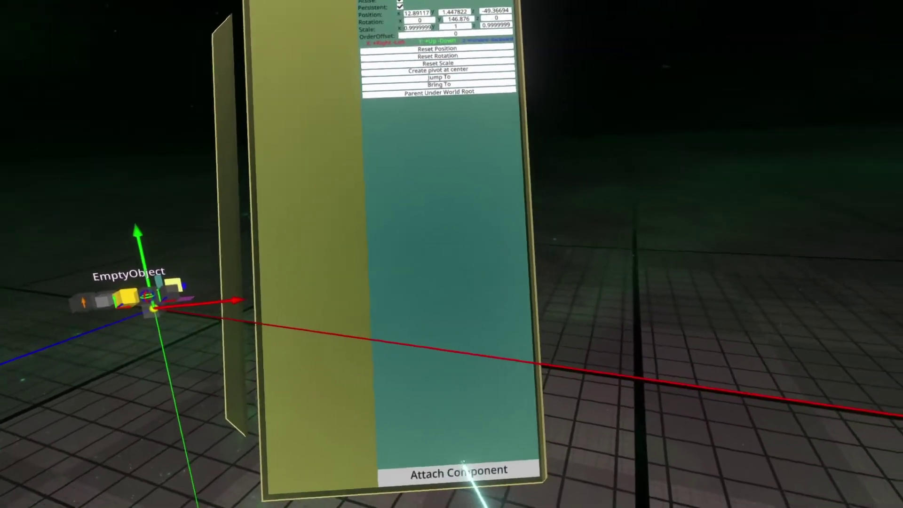
left_click(482, 490)
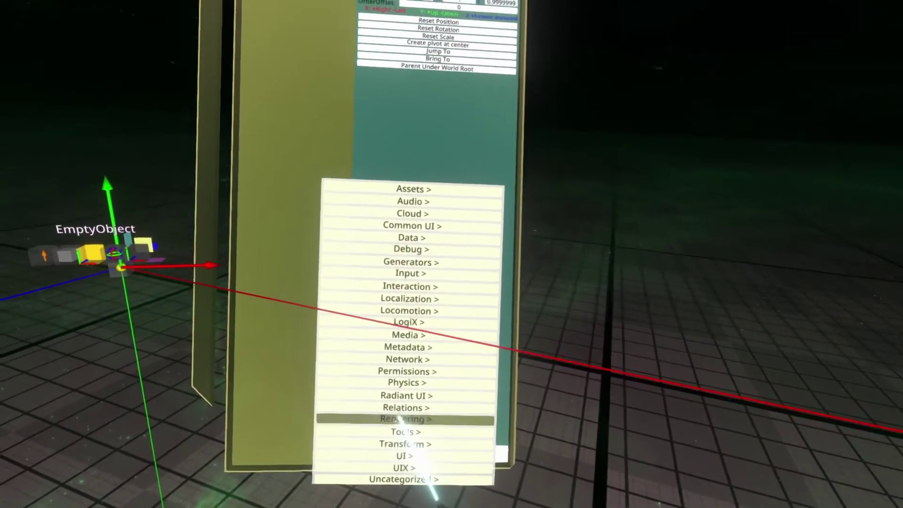
left_click(403, 419)
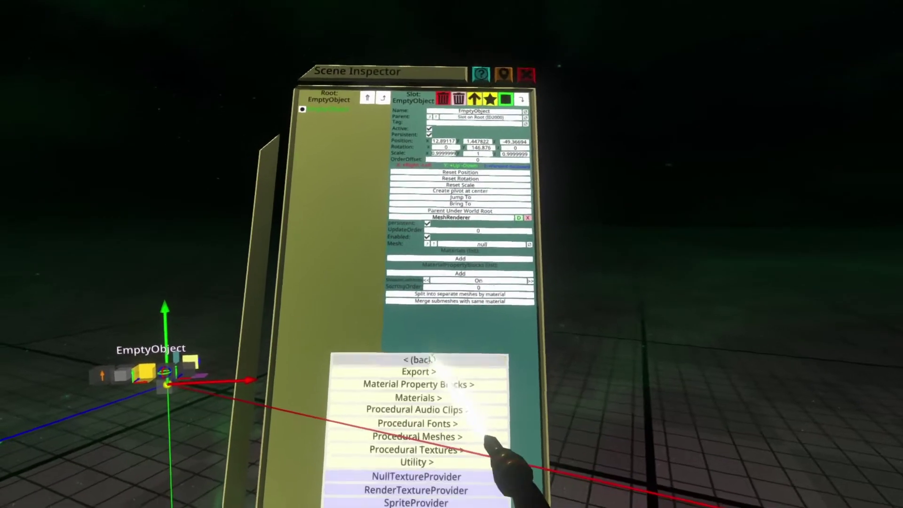
- Attach a StandaloneRectMesh<LineGraphMesh> component, assign it as the MeshRenderer's mesh and add one entry to the Materials list
scroll(435, 373, "down", 10)
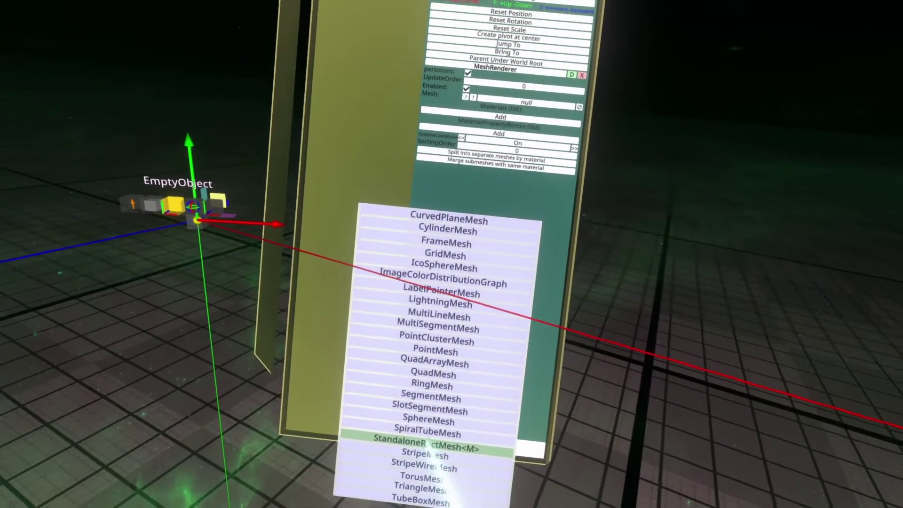
left_click(416, 443)
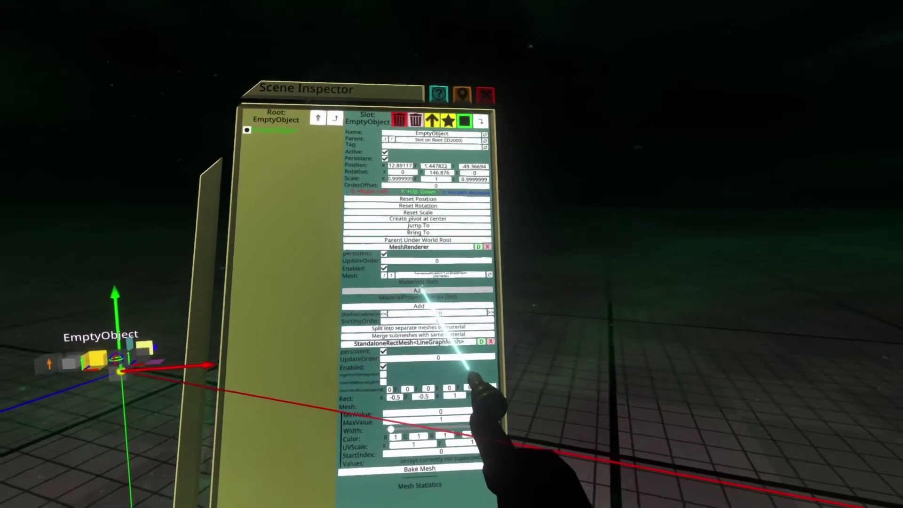
left_click(420, 290)
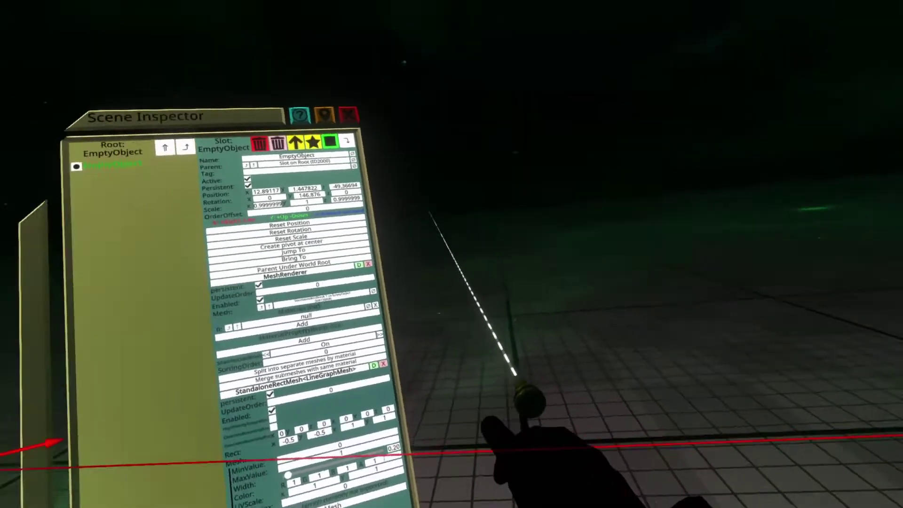
- Create a new Unlit material orb with its material inspector
right_click(404, 314)
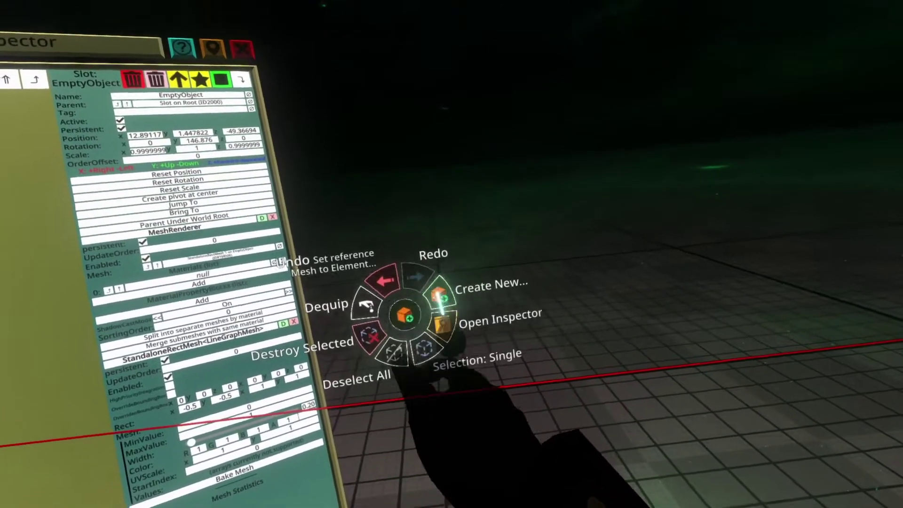
left_click(440, 295)
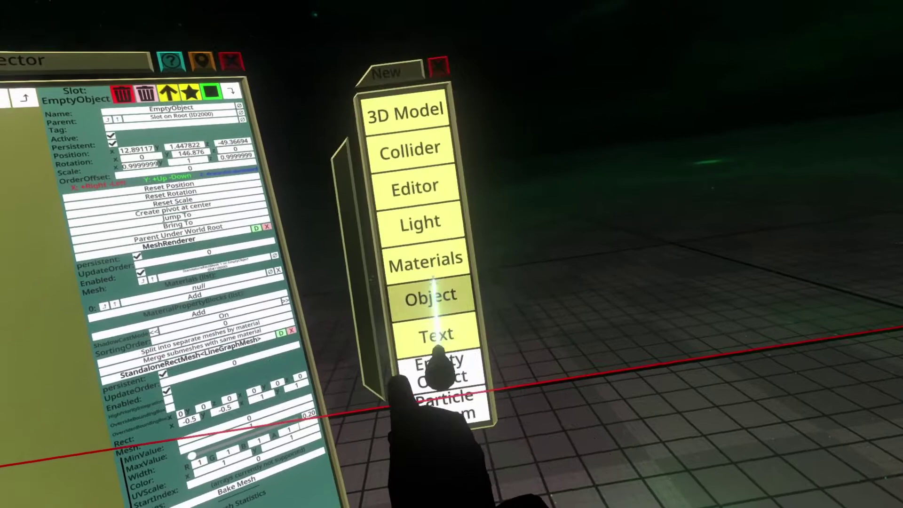
left_click(425, 261)
left_click(429, 284)
left_click(437, 339)
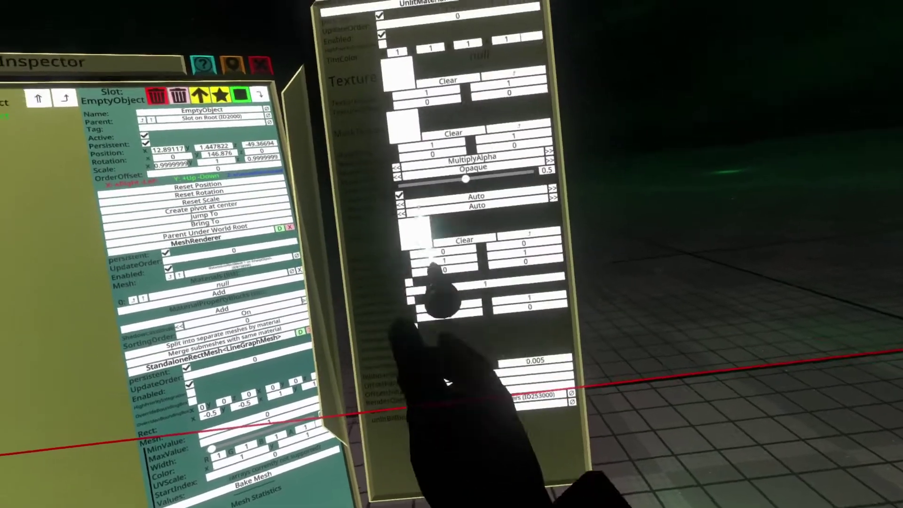
- Set the material inspector aside and assign the Unlit material to the MeshRenderer's material slot
left_click_drag(419, 109, 566, 146)
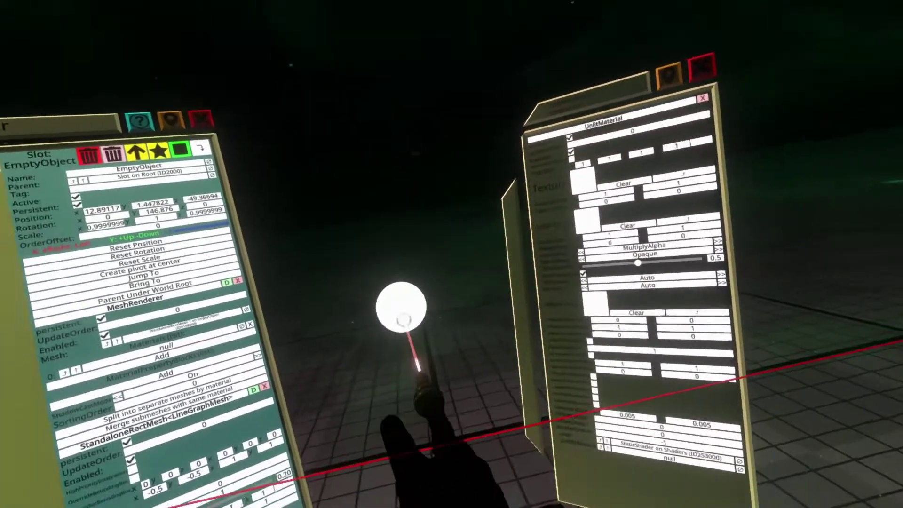
left_click_drag(403, 320, 826, 117)
left_click(357, 289)
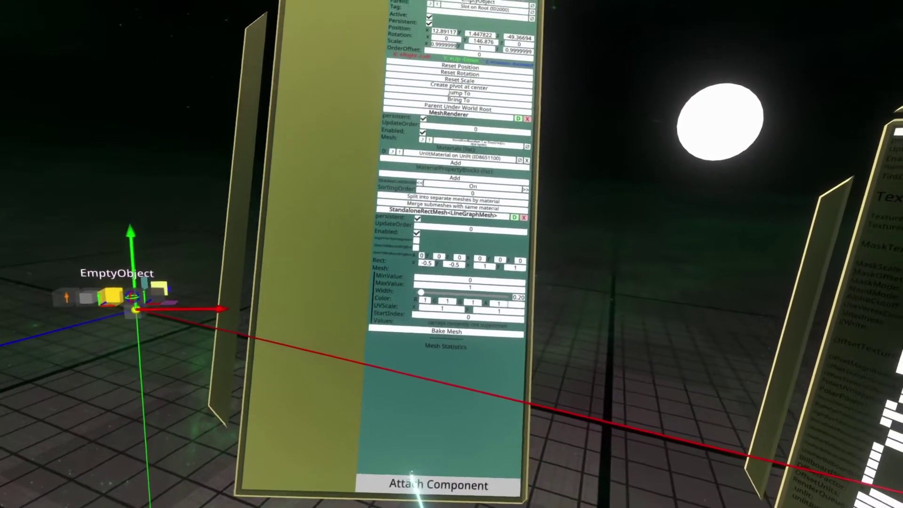
- Attach a ValueGraphRecorder component to the empty object
scroll(414, 423, "down", 5)
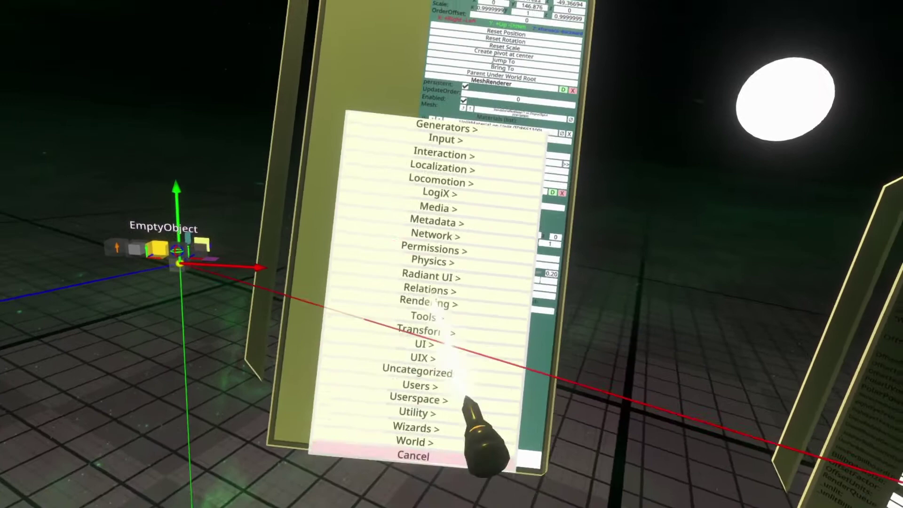
left_click(409, 417)
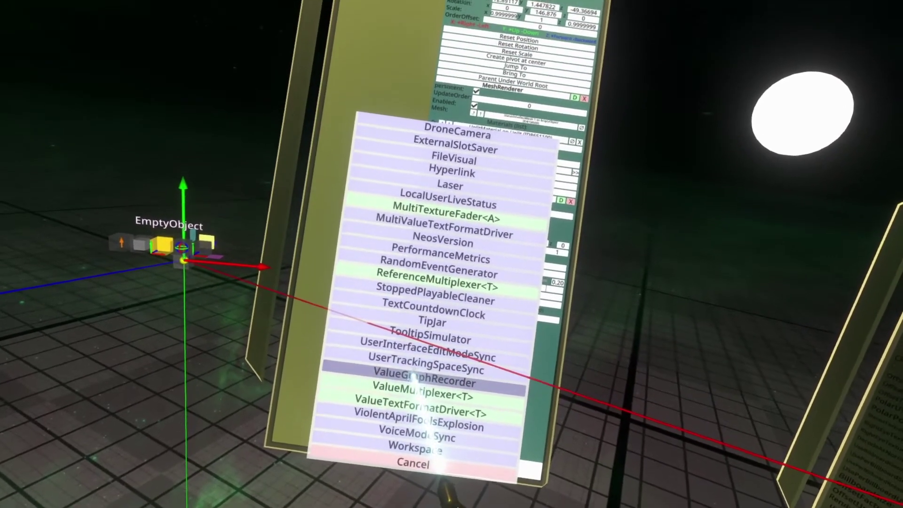
left_click(413, 378)
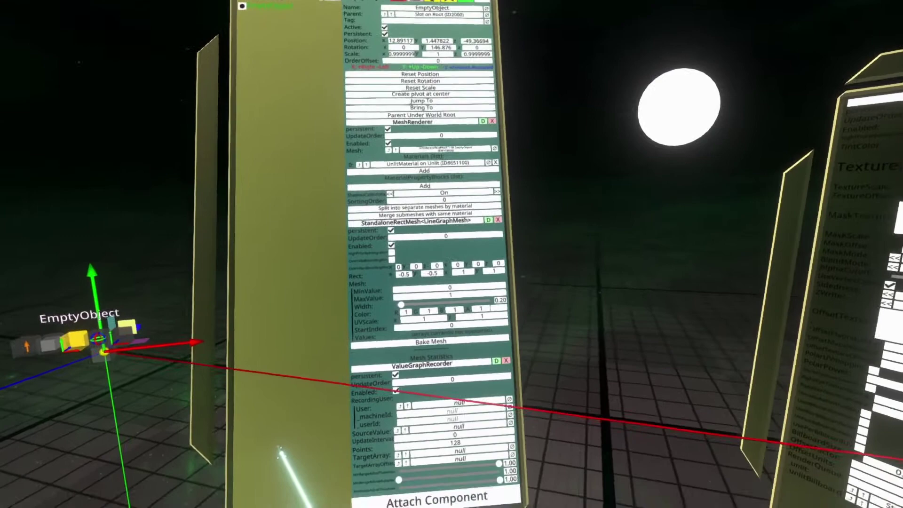
- Link the recorder's TargetArray to the line graph mesh's Values and its TargetArrayOffset to the mesh's StartIndex
left_click_drag(363, 413, 384, 342)
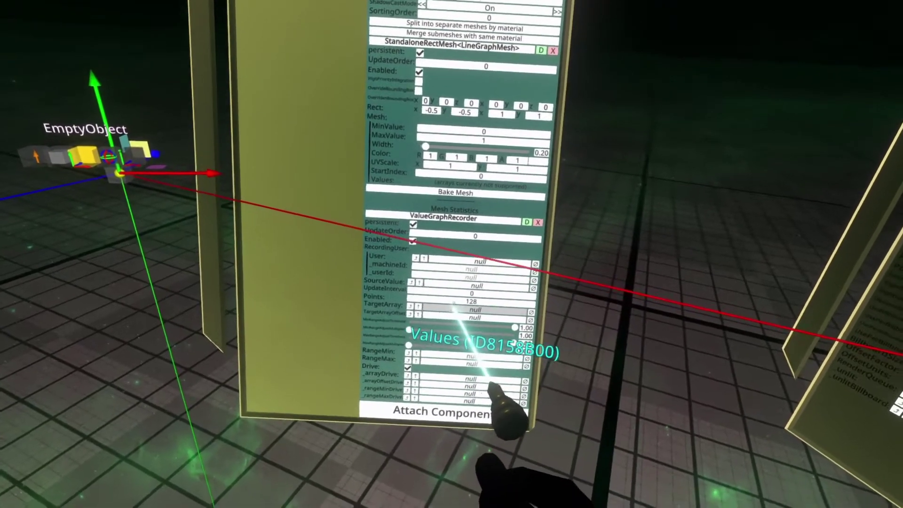
left_click(466, 309)
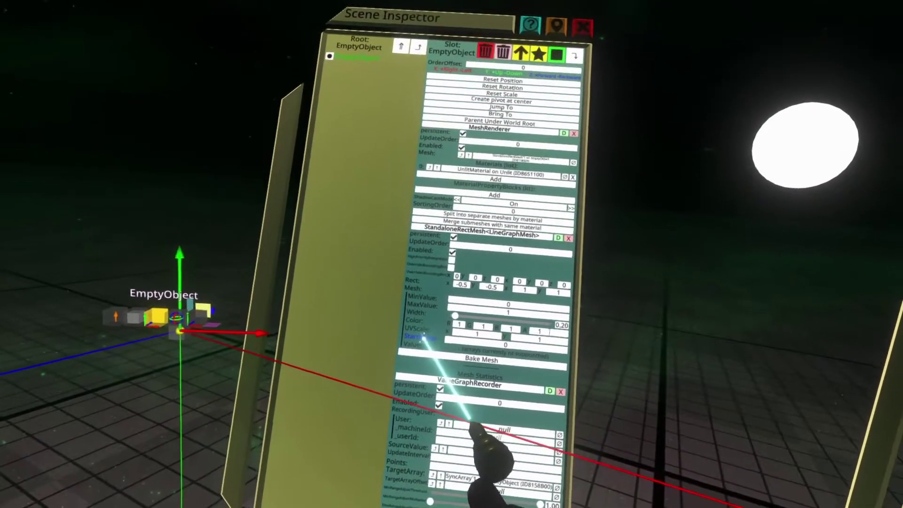
left_click_drag(426, 325, 472, 346)
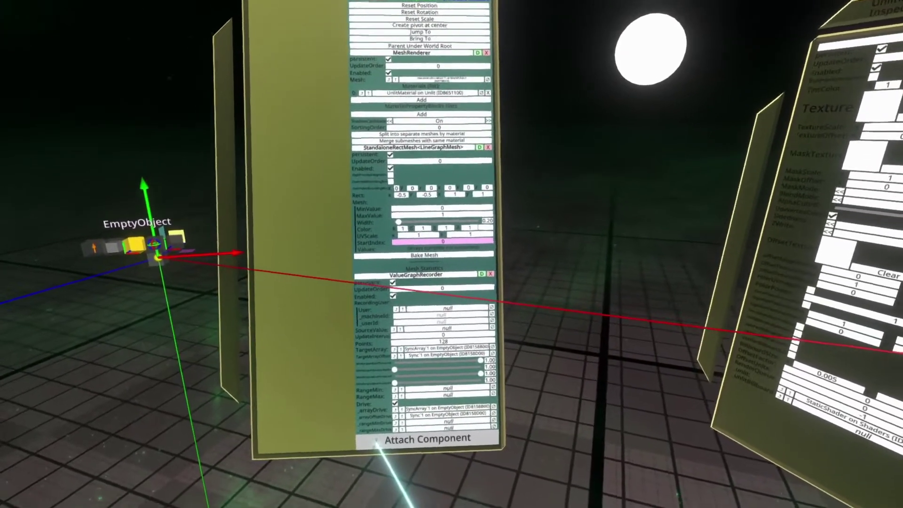
- Attach a ValueField<float> component and drive its Value with T*10 passed through a Sin node
left_click(384, 438)
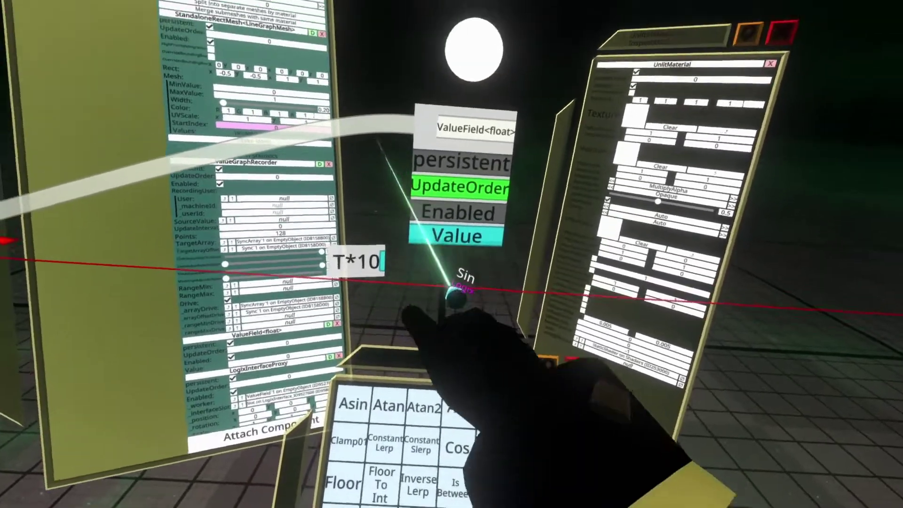
left_click(455, 296)
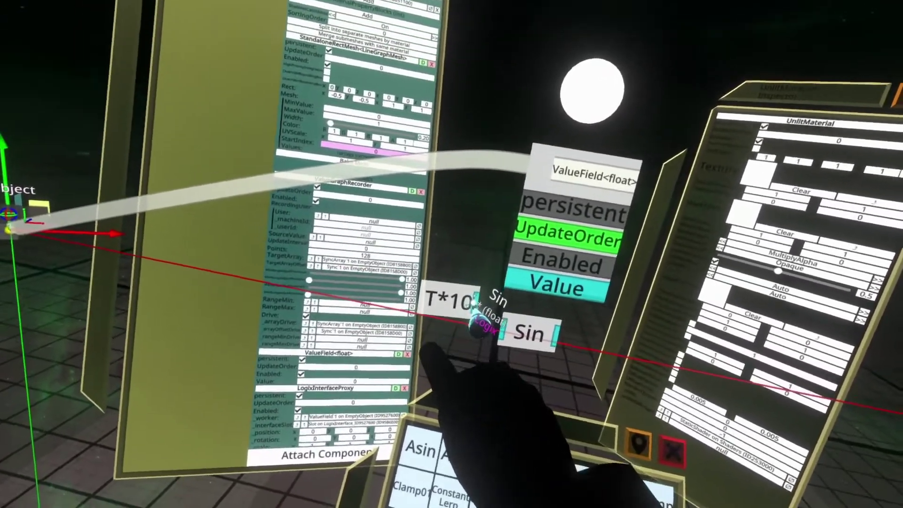
left_click_drag(451, 252, 479, 277)
left_click_drag(507, 306, 564, 214)
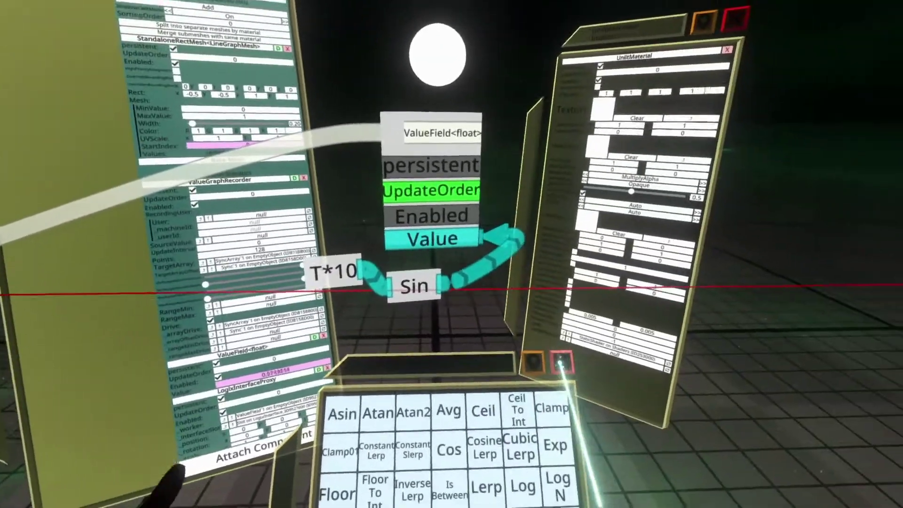
- Assign the ValueField's Value as the recorder's SourceValue and set the line graph's width to 0.07
left_click(827, 458)
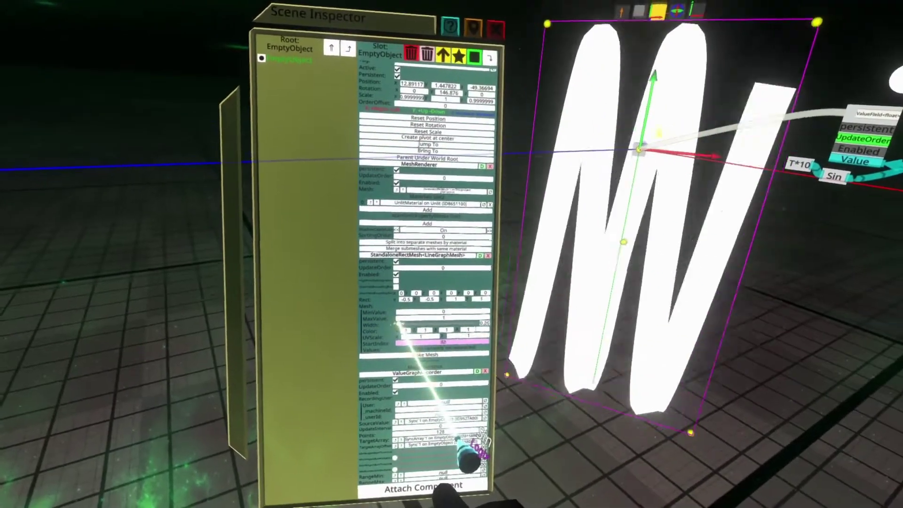
left_click_drag(398, 324, 388, 323)
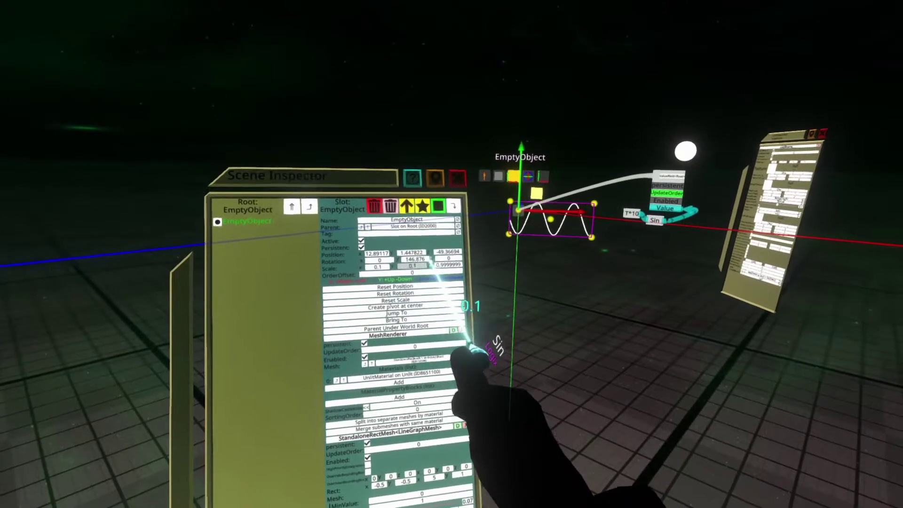
- Scale the empty object to 0.1 on all axes, and set the mesh's Rect width to 20 and MinValue to -1
left_click(445, 266)
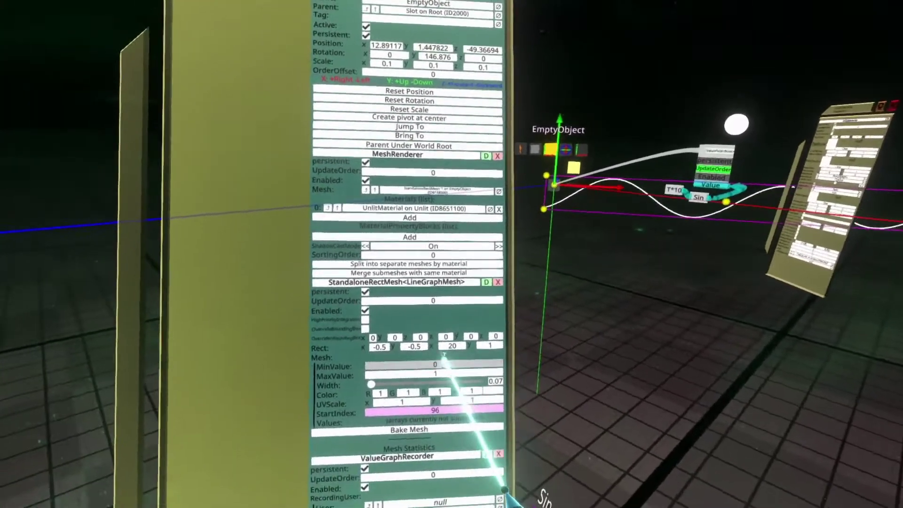
left_click(439, 362)
type("-1")
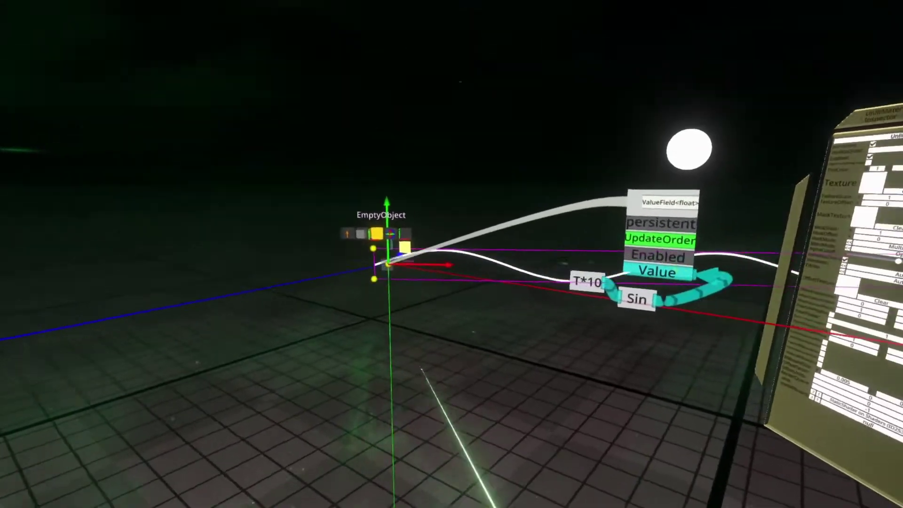
- Create a Random Float node from the Math > Random category of the LogiX nodes
right_click(332, 473)
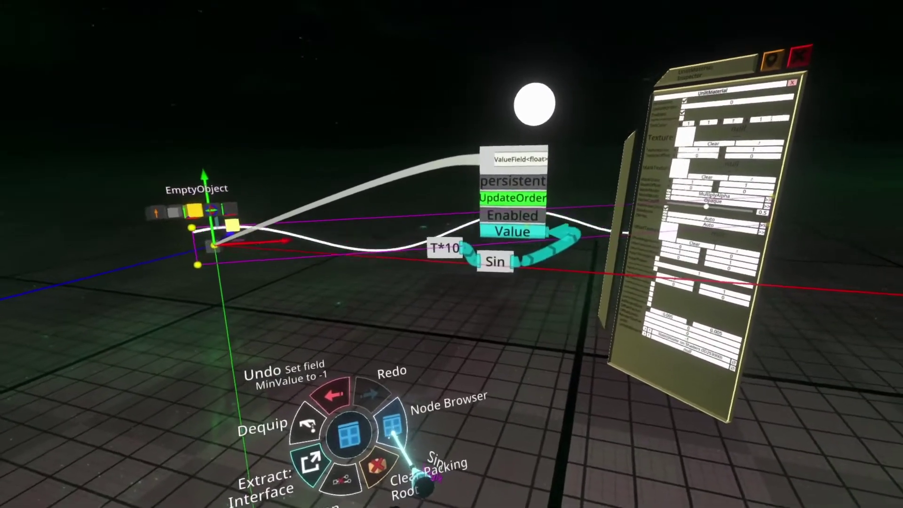
left_click(397, 423)
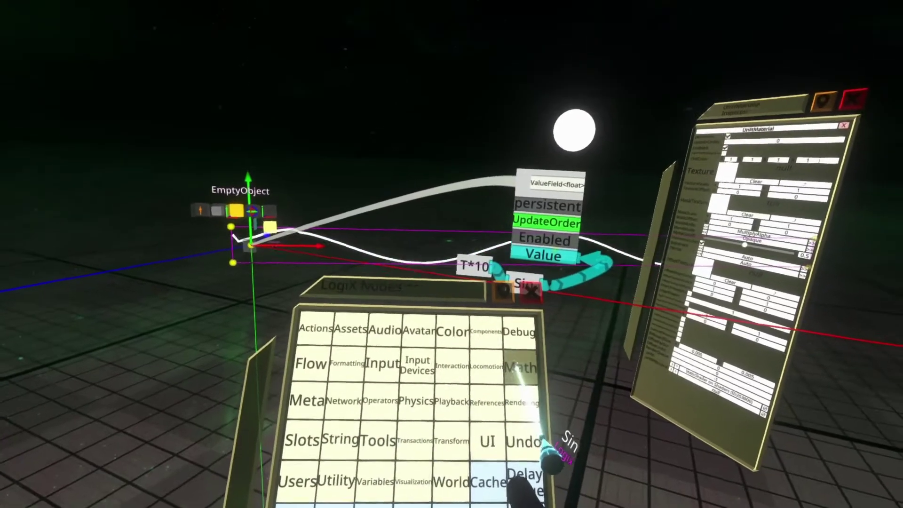
left_click(541, 349)
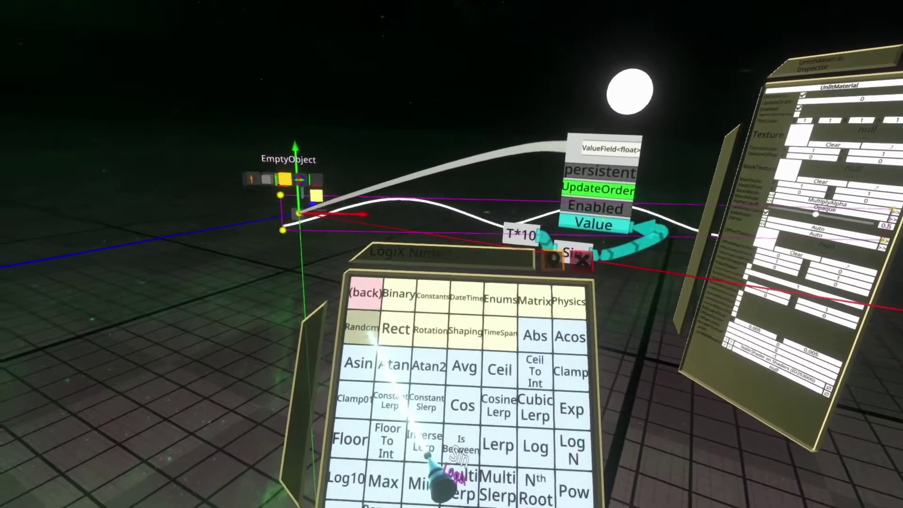
left_click(340, 358)
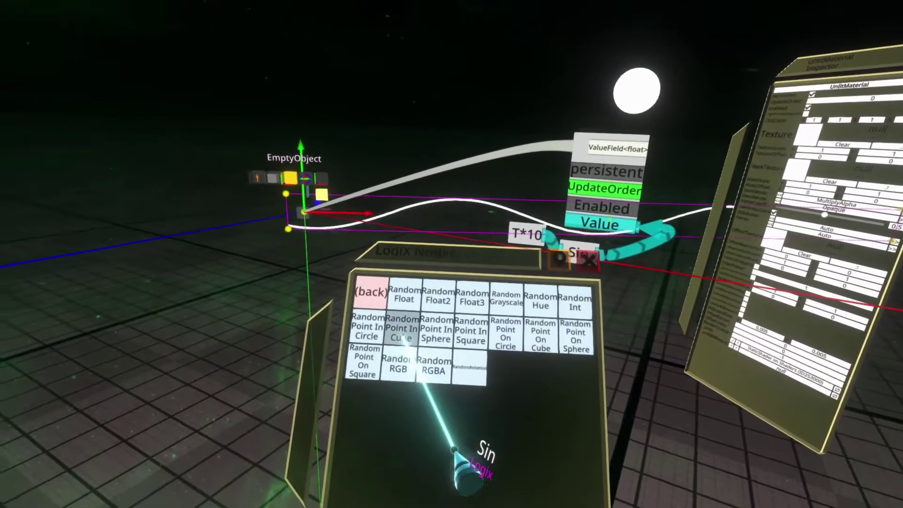
left_click(388, 306)
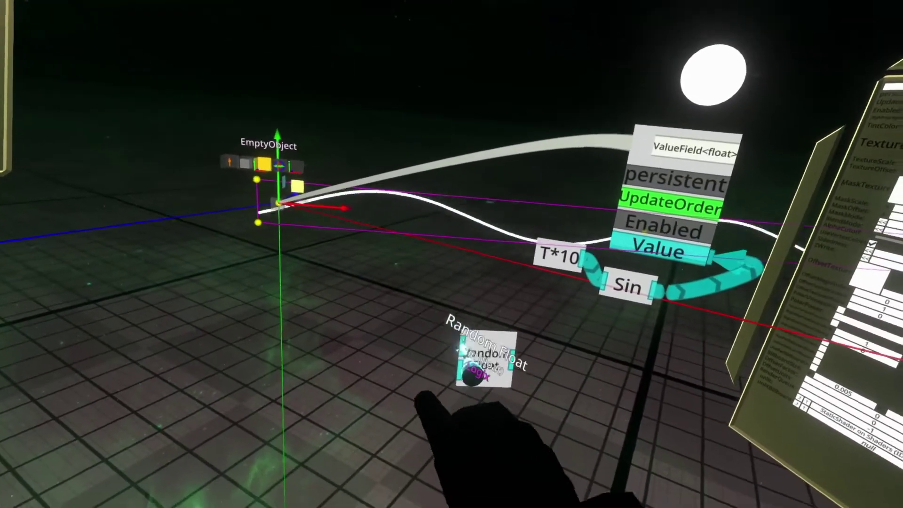
- Give the Random Float node inputs of -1 and 1, and connect its output to the ValueField's Value
left_click_drag(462, 348, 402, 304)
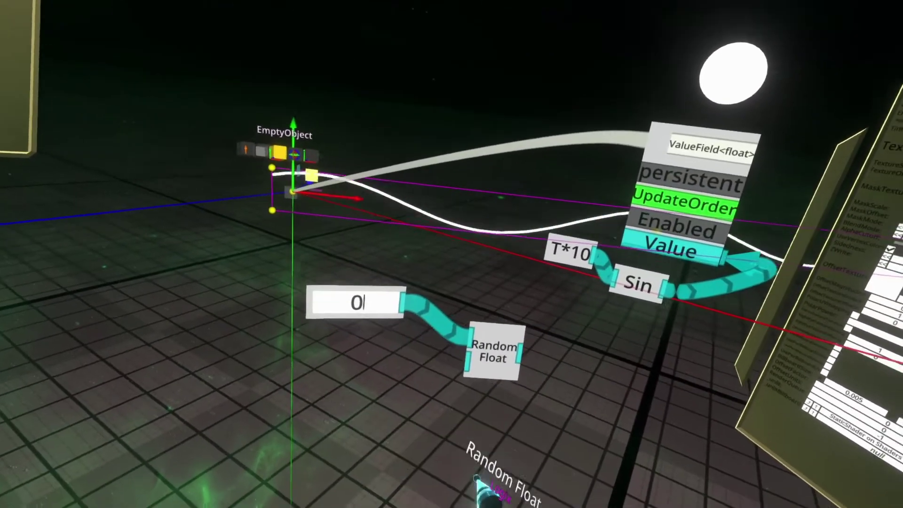
key("BackSpace")
type("-1")
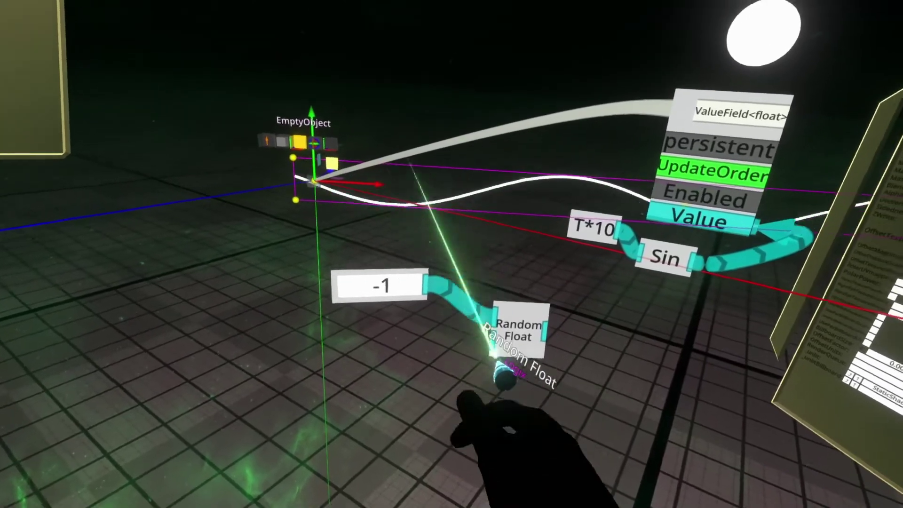
left_click_drag(494, 348, 407, 395)
left_click(403, 383)
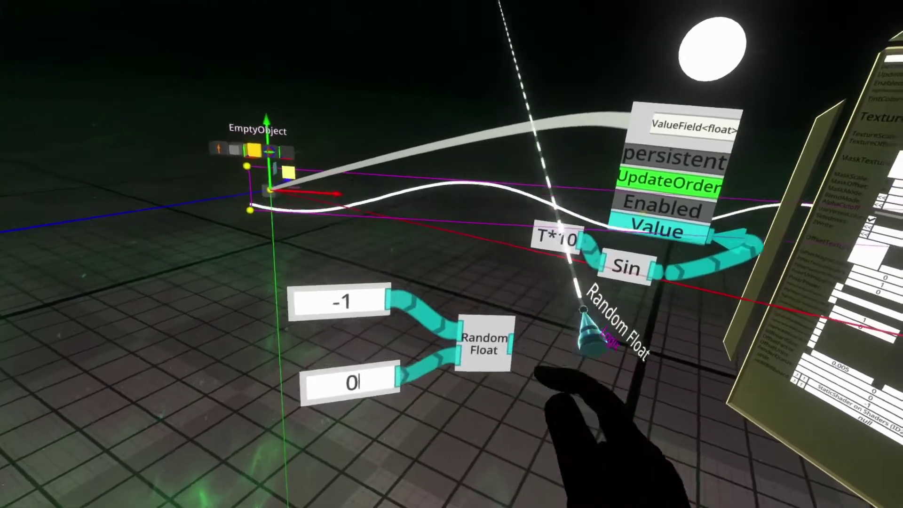
type("1")
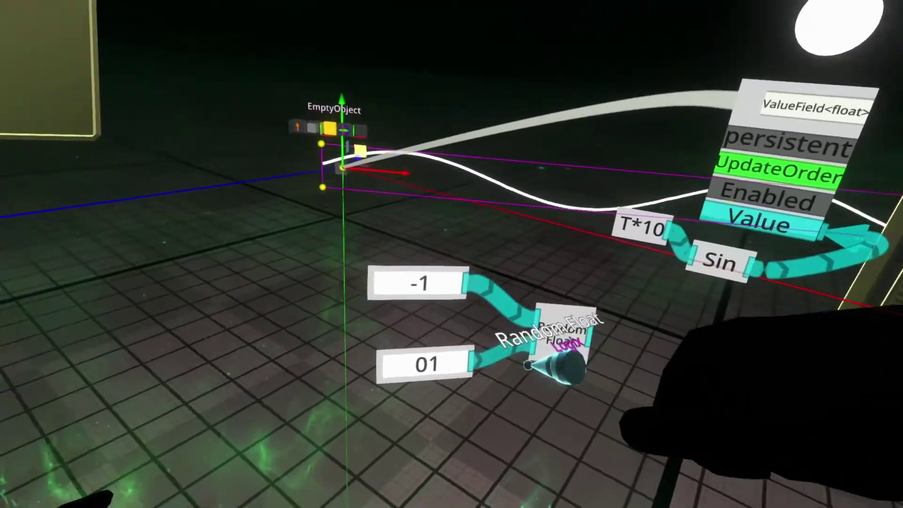
key("Return")
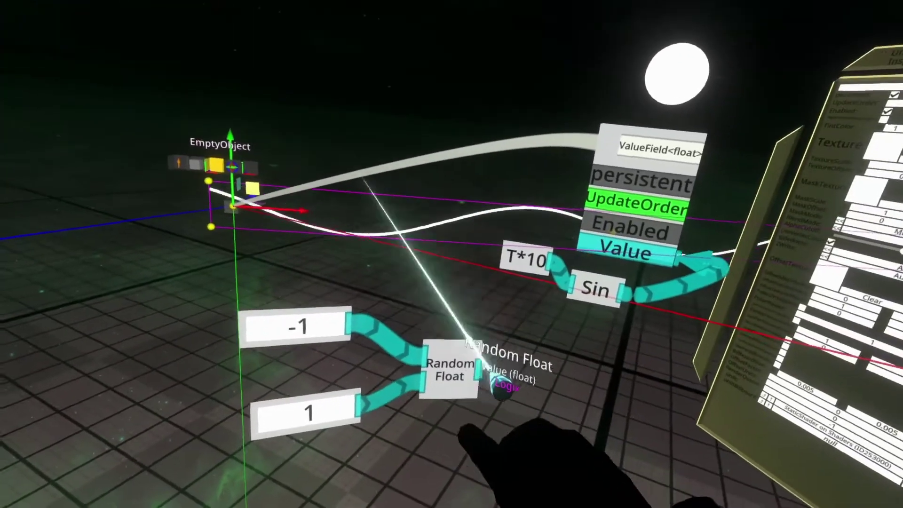
left_click_drag(479, 366, 529, 316)
left_click_drag(562, 383, 526, 316)
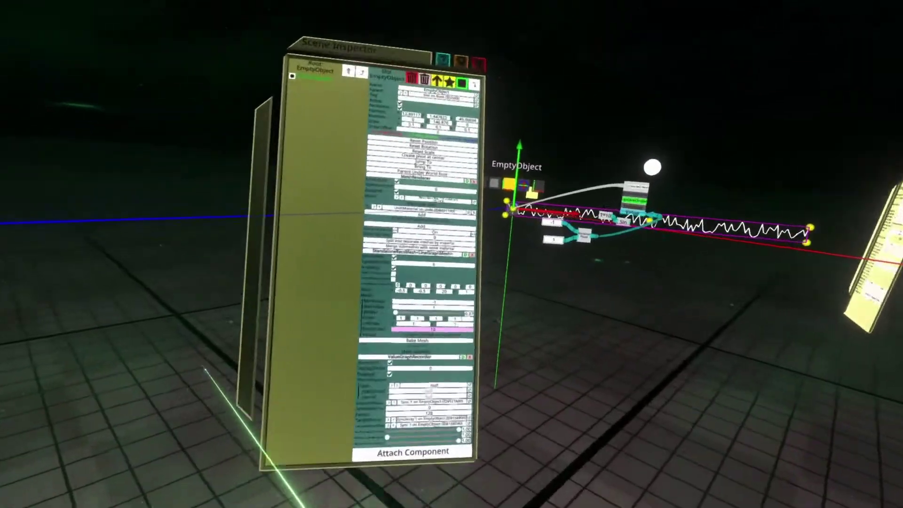
- Review the ValueGraphRecorder's settings on the empty object
scroll(487, 376, "down", 5)
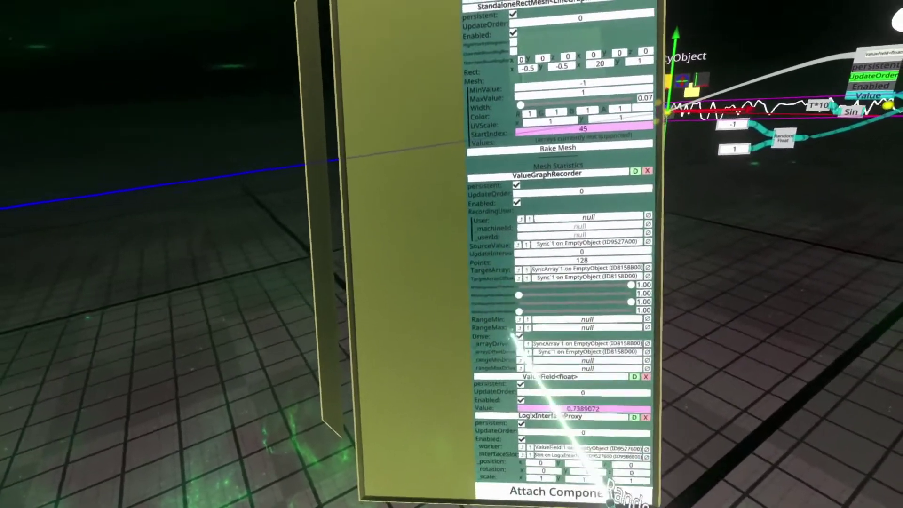